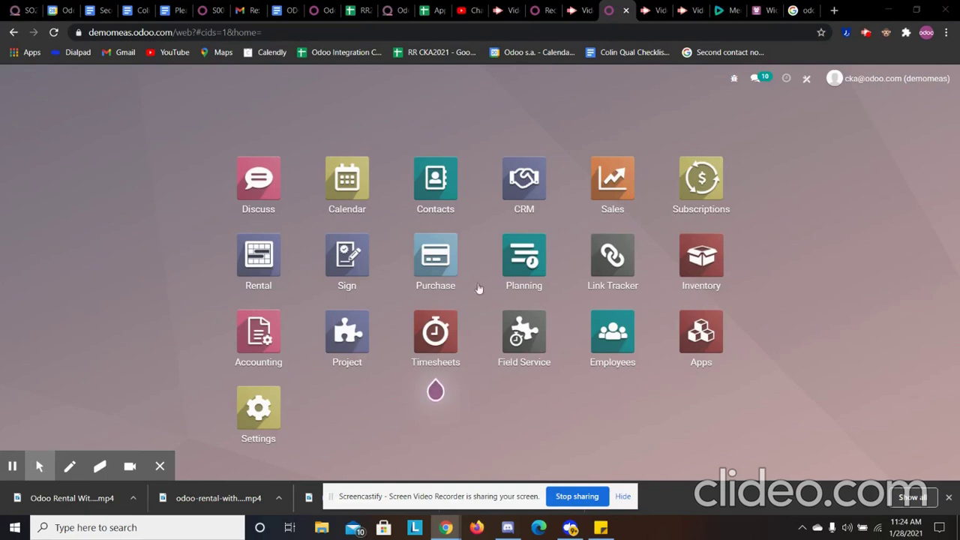
Open the customer invoices list in Accounting and filter it to Overdue invoices
left_click(260, 341)
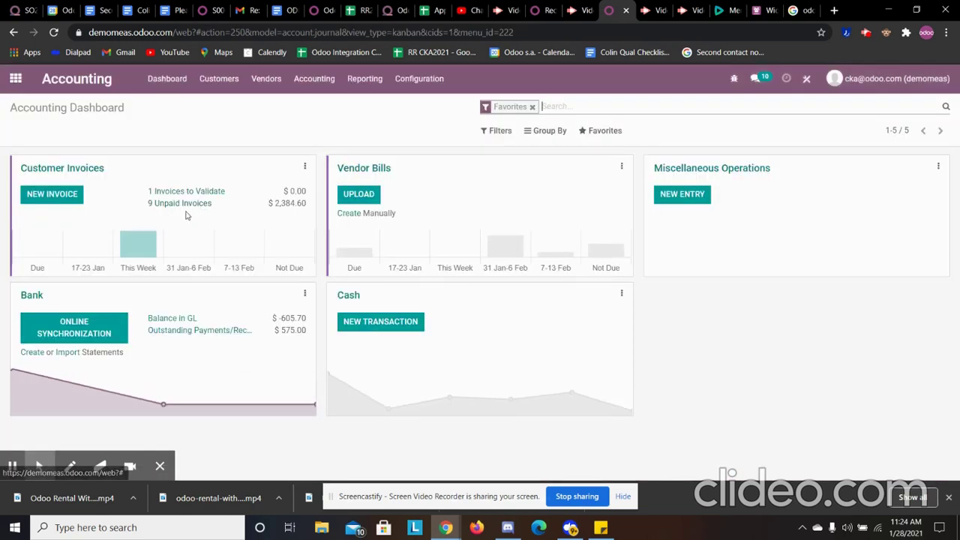
left_click(223, 82)
left_click(219, 106)
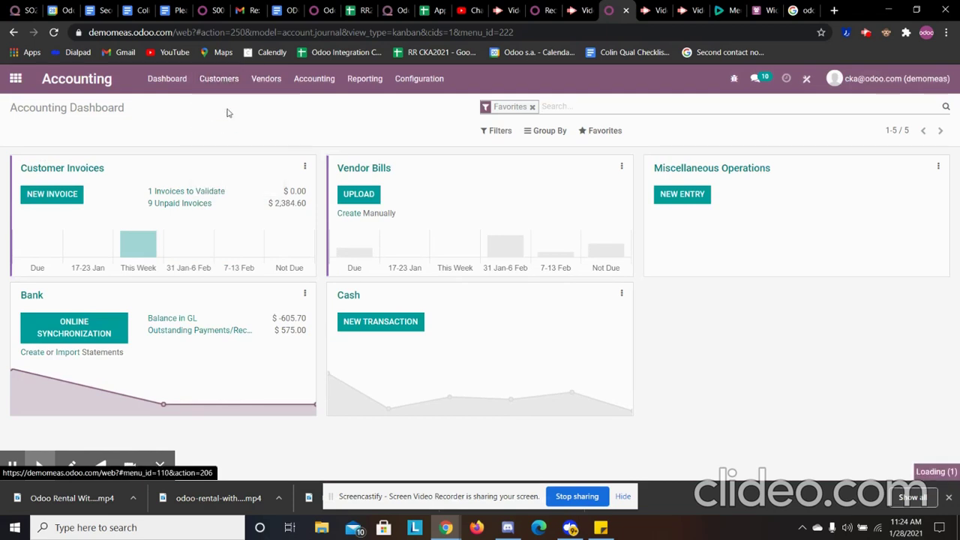
left_click(495, 130)
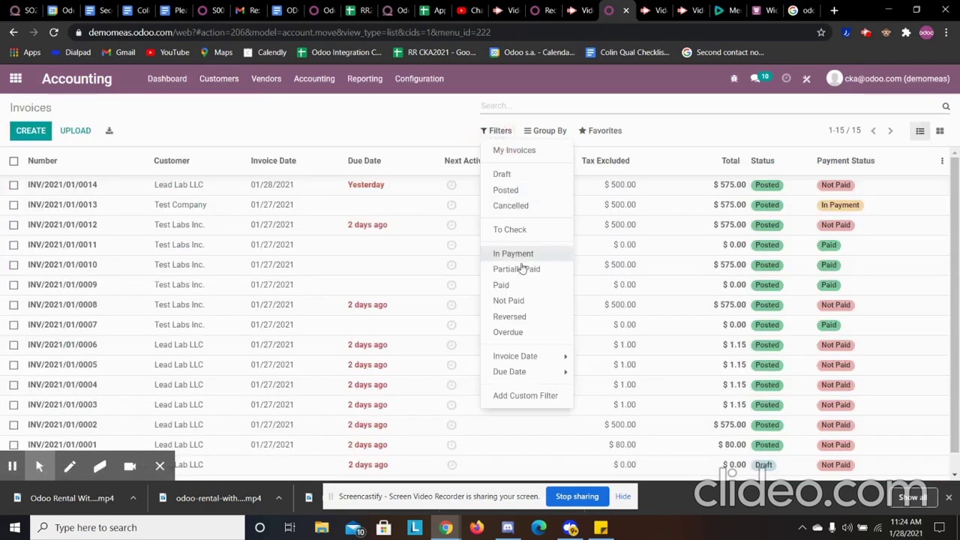
left_click(508, 332)
left_click(210, 131)
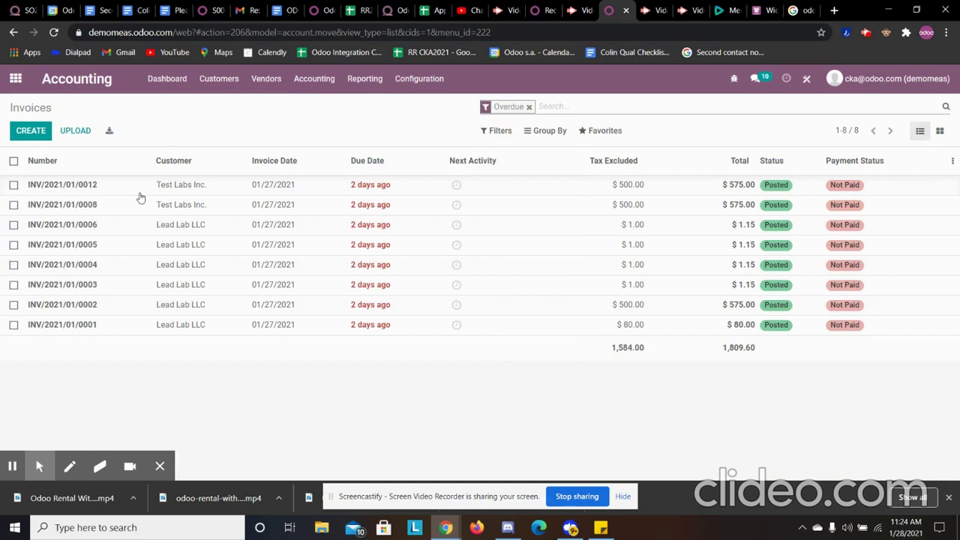
Apply the saved Overdue Invoices favorite to the invoices list
left_click(618, 132)
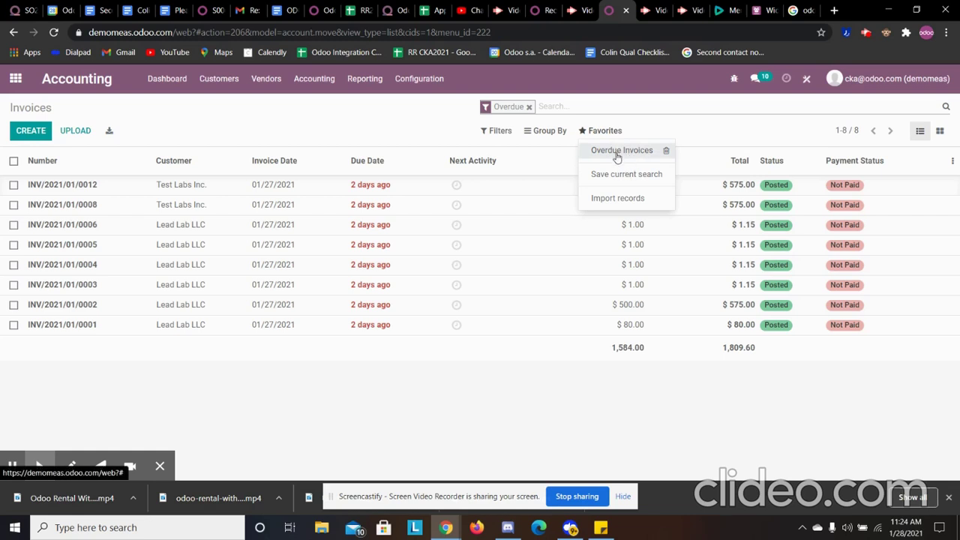
left_click(641, 153)
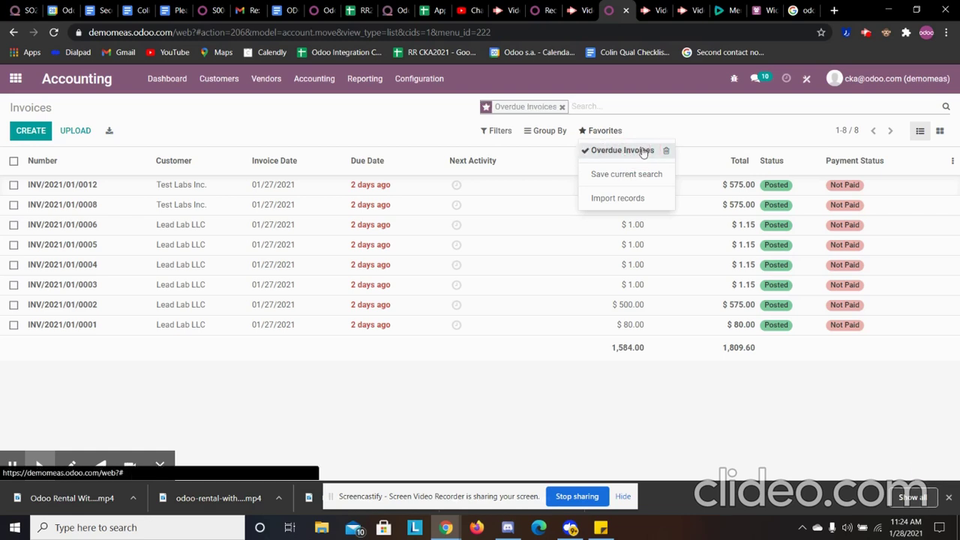
left_click(642, 151)
left_click(642, 150)
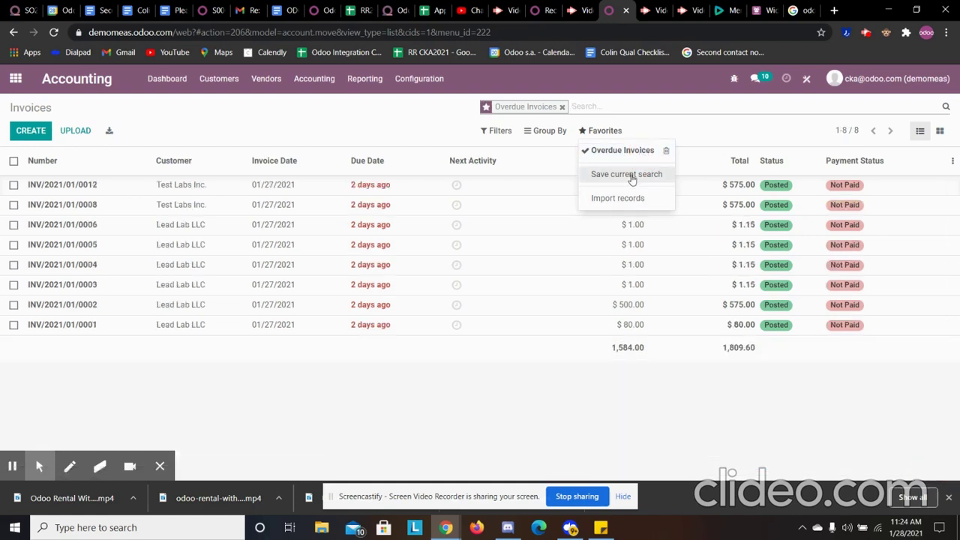
left_click(627, 174)
left_click(594, 207)
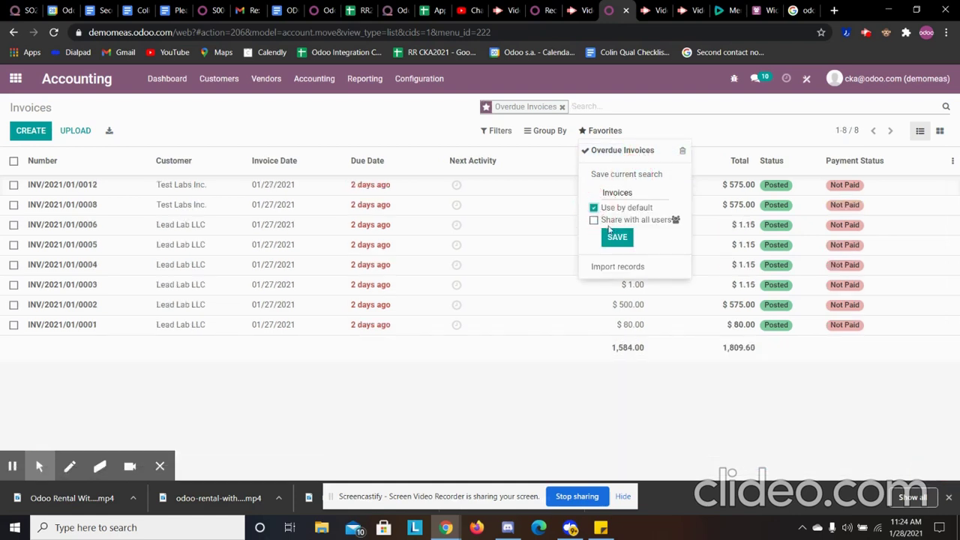
left_click(473, 139)
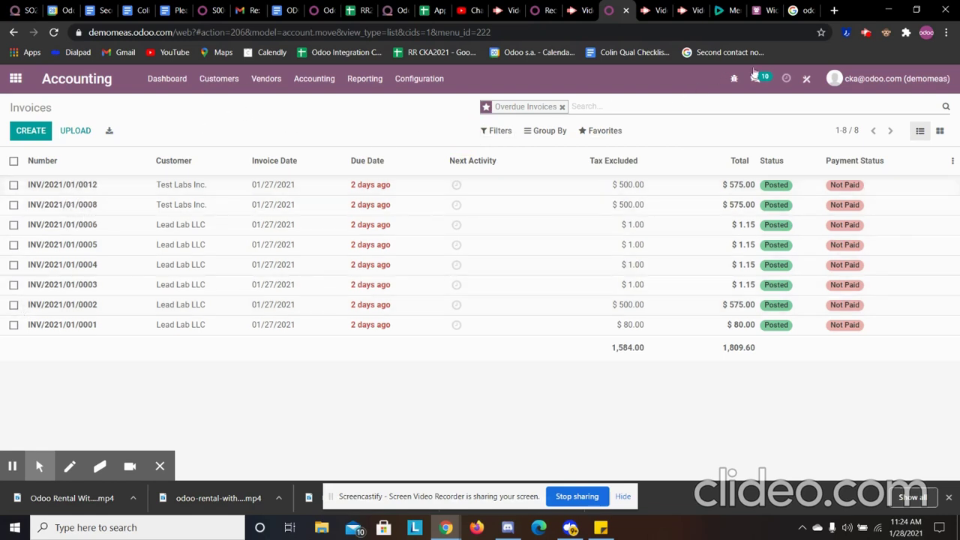
Open Studio's automations for the invoices and open the automated action named test
left_click(806, 78)
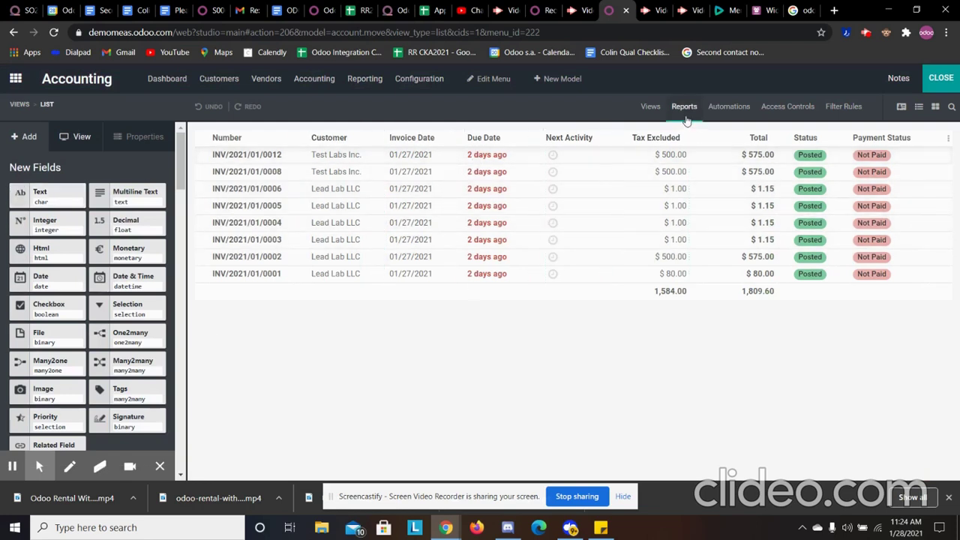
left_click(726, 112)
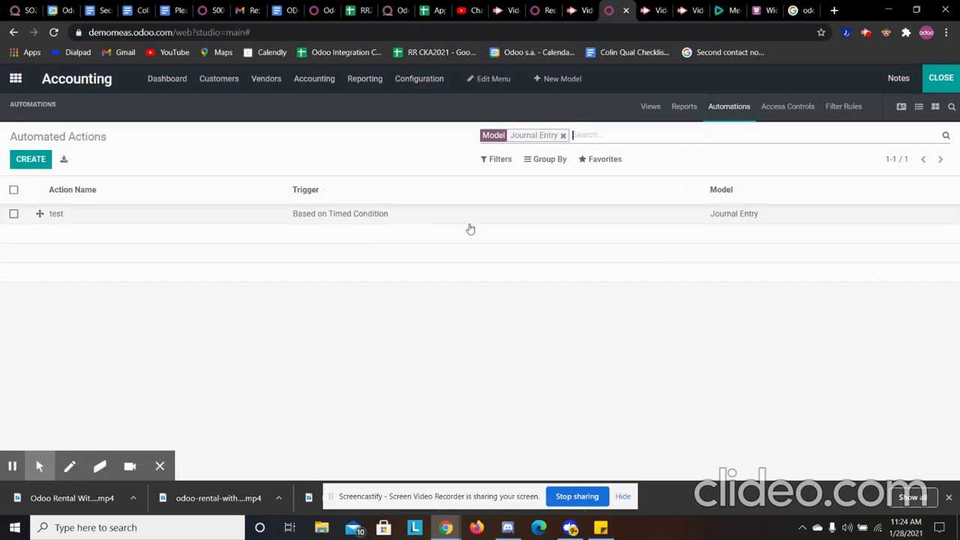
left_click(96, 213)
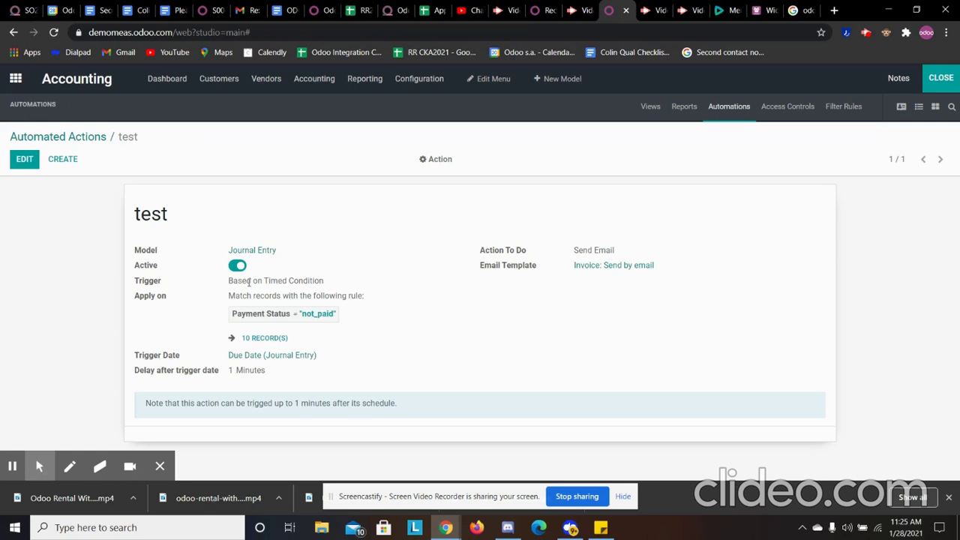
Edit the test automated action and choose Based on Timed Condition as its trigger
left_click(23, 160)
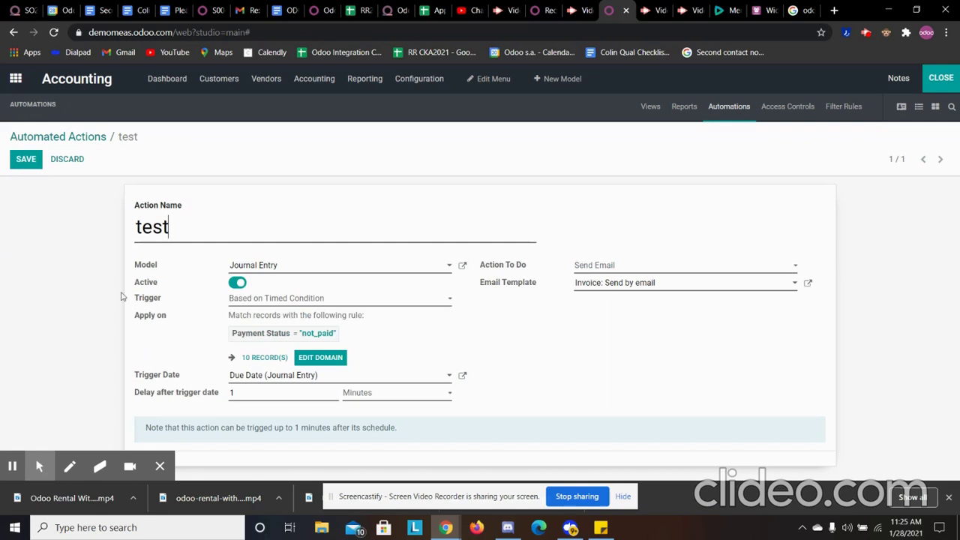
left_click(303, 300)
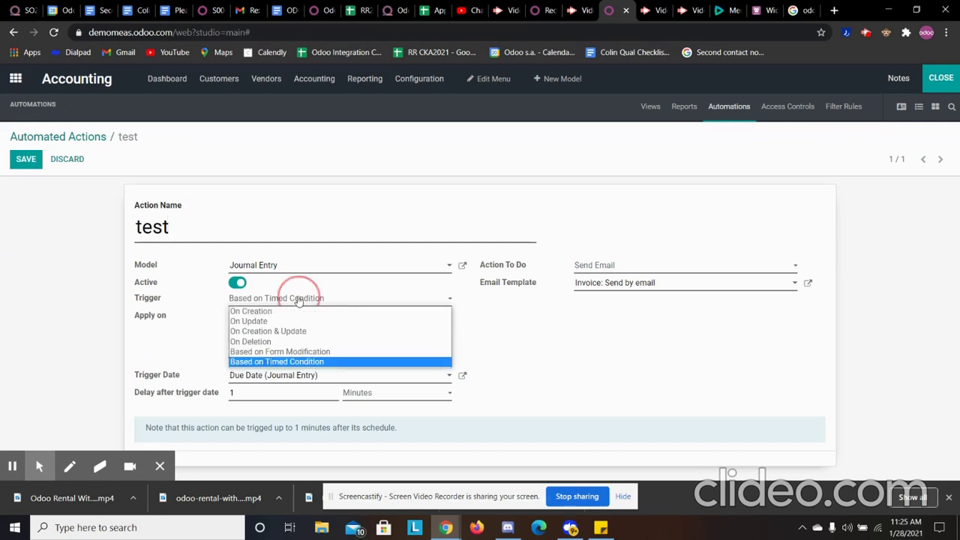
left_click(314, 362)
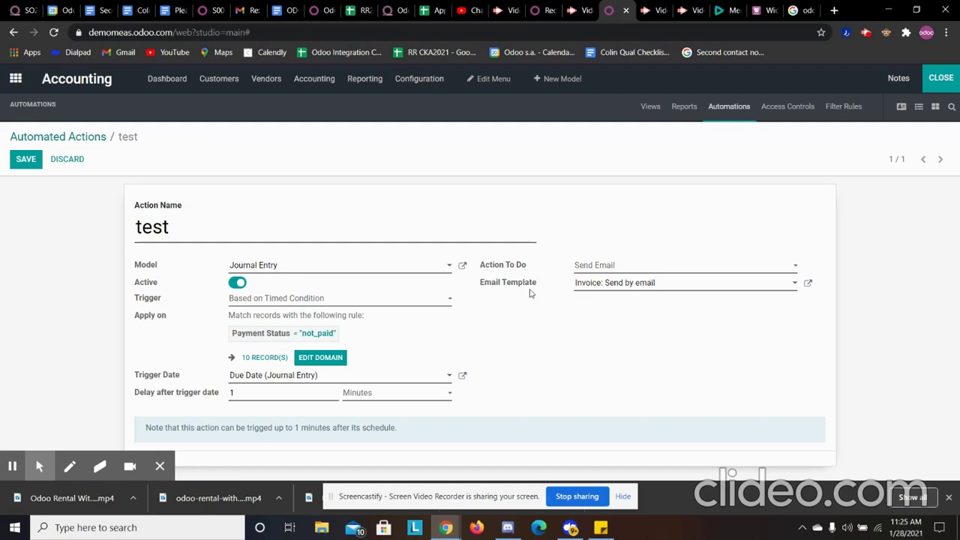
Open the action's Invoice: Send by email template, review its body text and save it
left_click(782, 289)
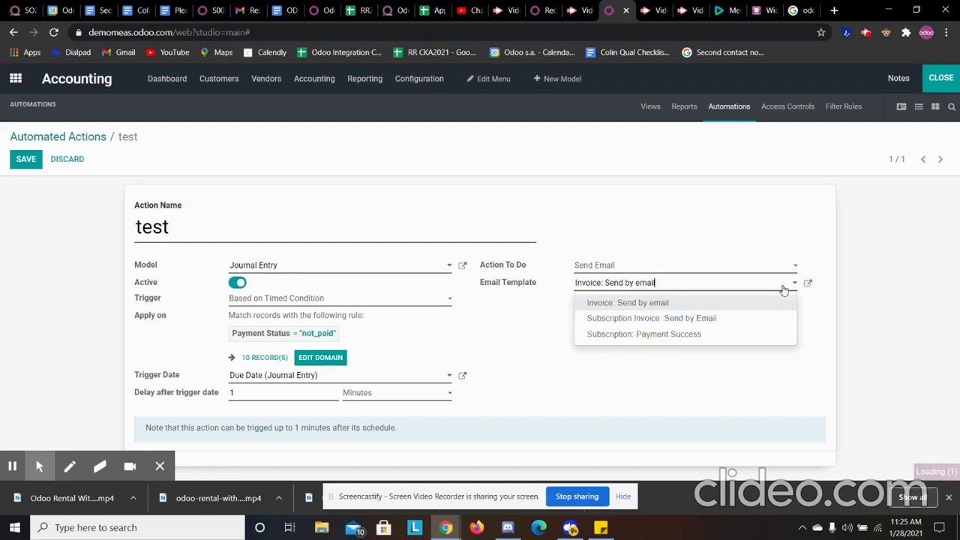
left_click(780, 289)
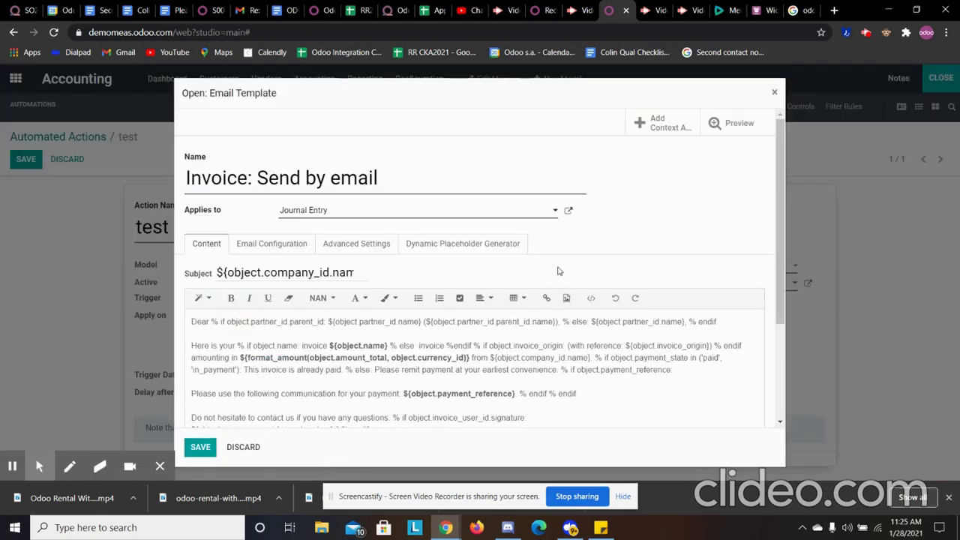
scroll(537, 340, "down", 3)
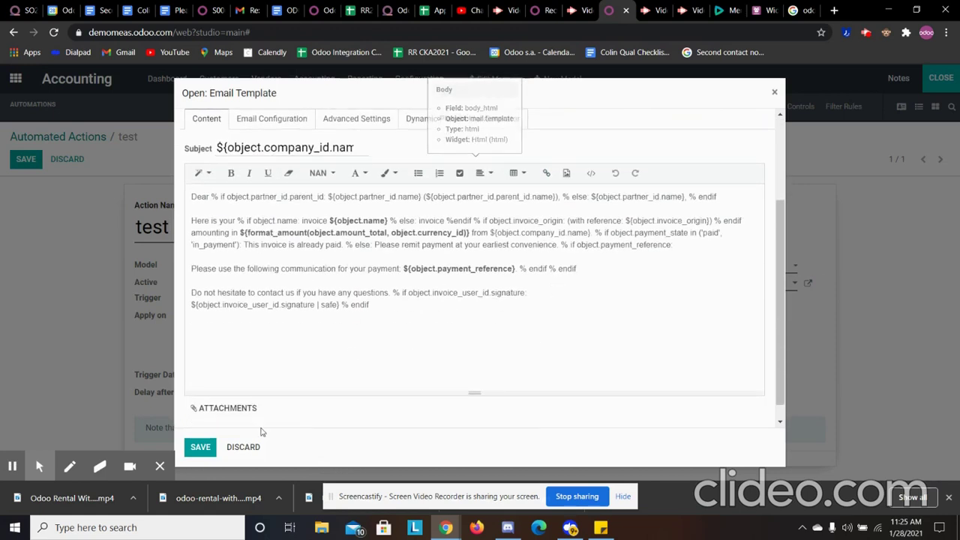
left_click(203, 453)
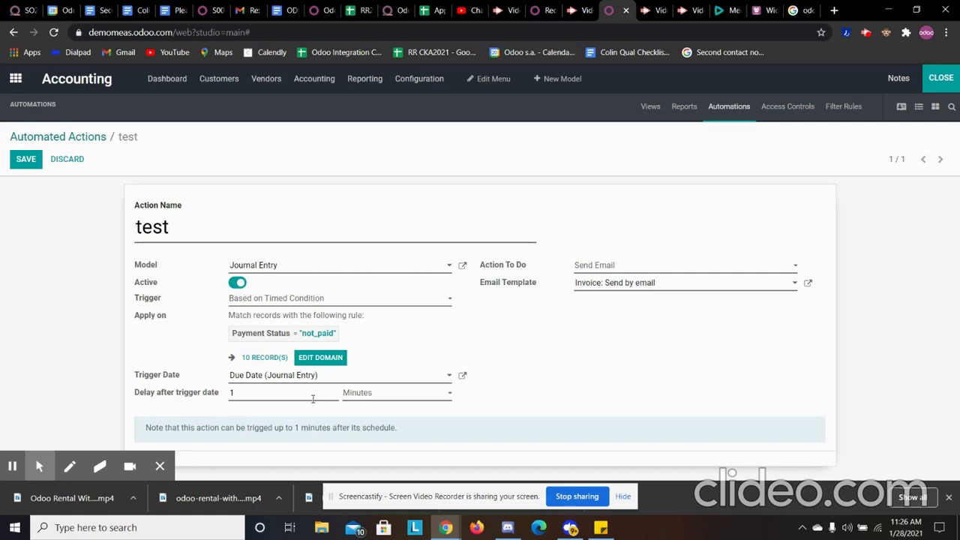
Try Months and Days as the unit of the delay after trigger date, and look at the Use Calendar options
left_click(383, 399)
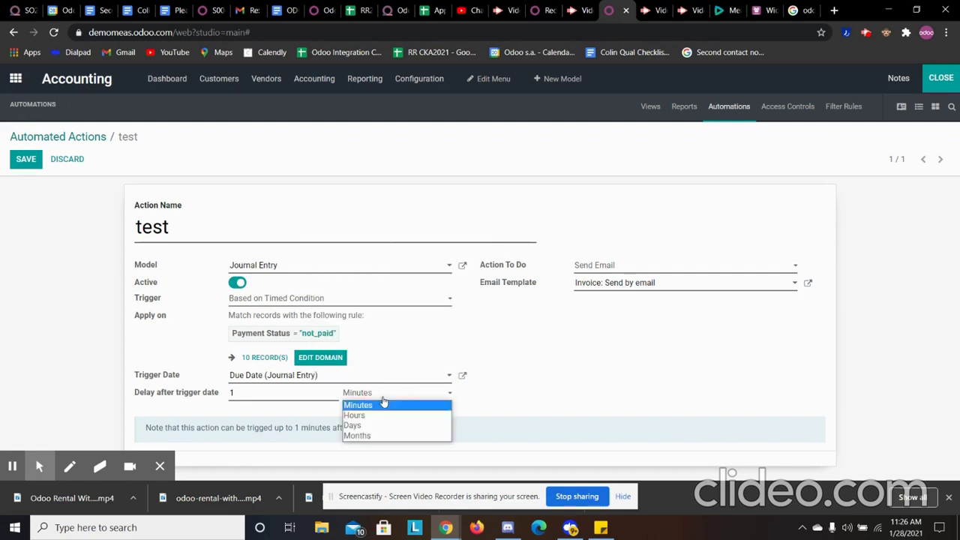
left_click(367, 435)
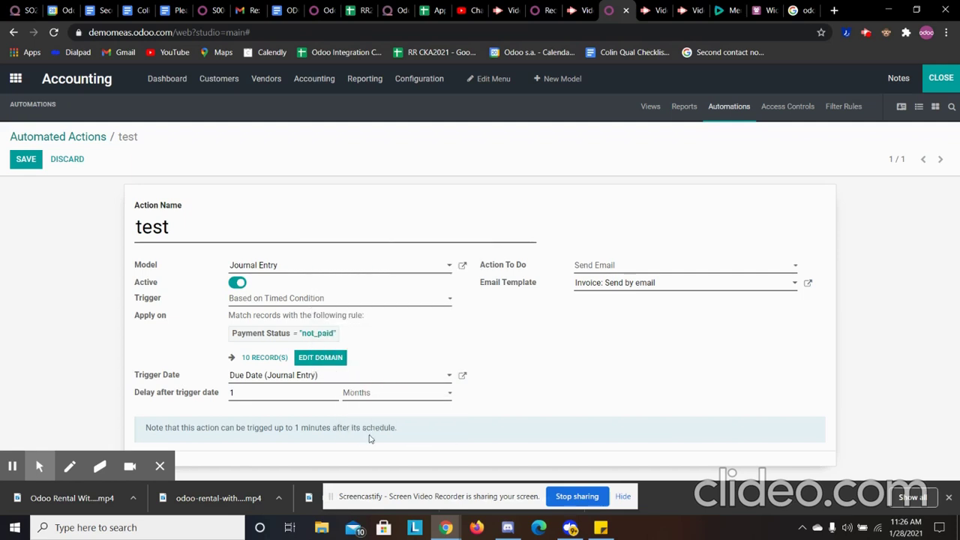
left_click(371, 401)
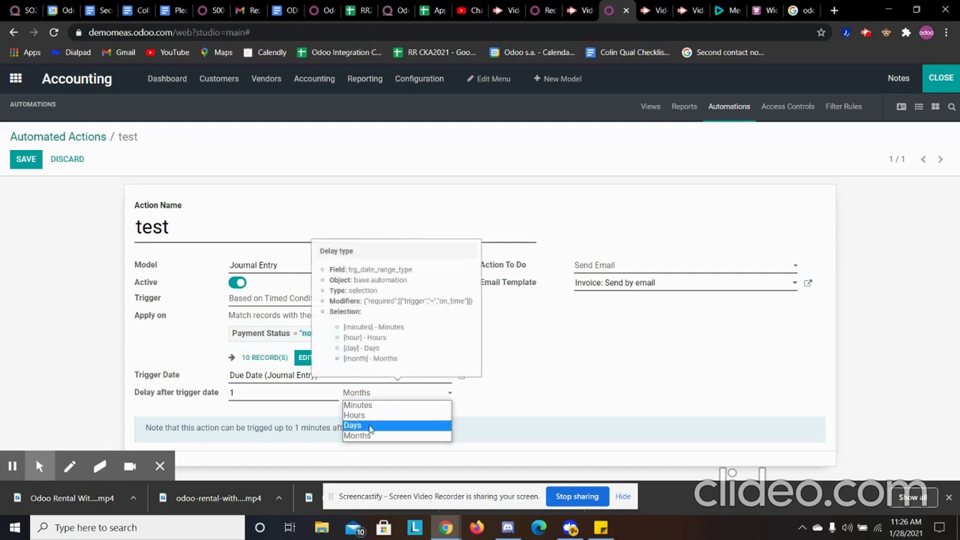
left_click(368, 425)
left_click(304, 411)
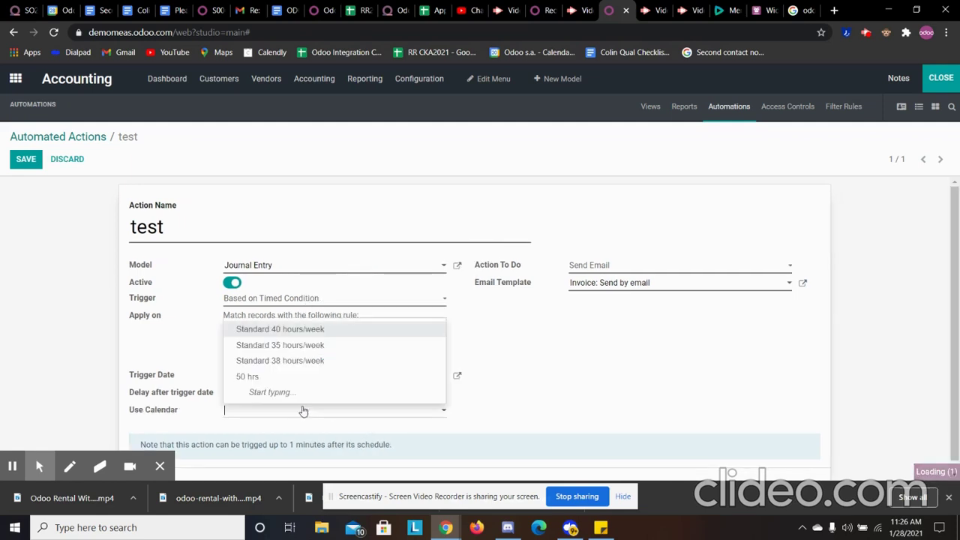
left_click(564, 390)
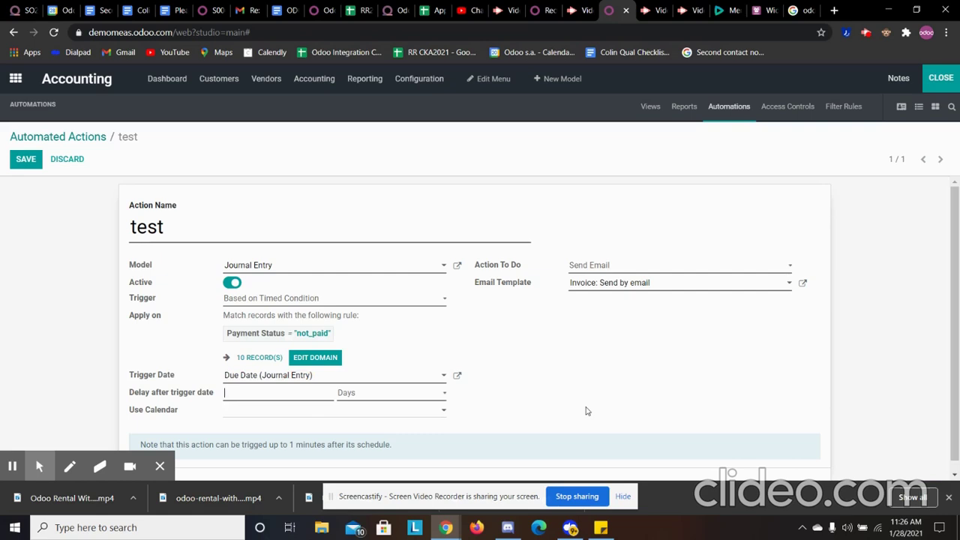
Set the delay after trigger date to 1 Minutes and save the automated action
left_click(426, 398)
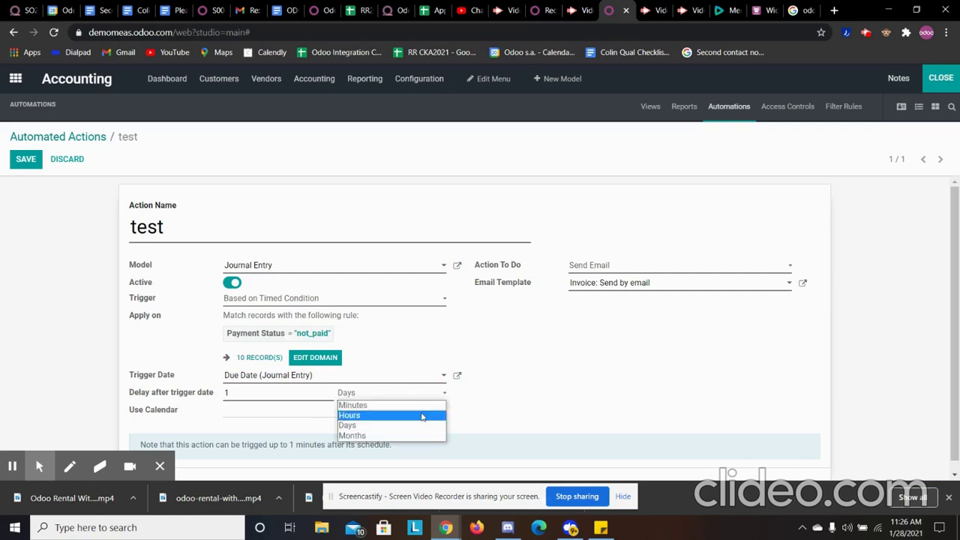
left_click(417, 405)
left_click(561, 391)
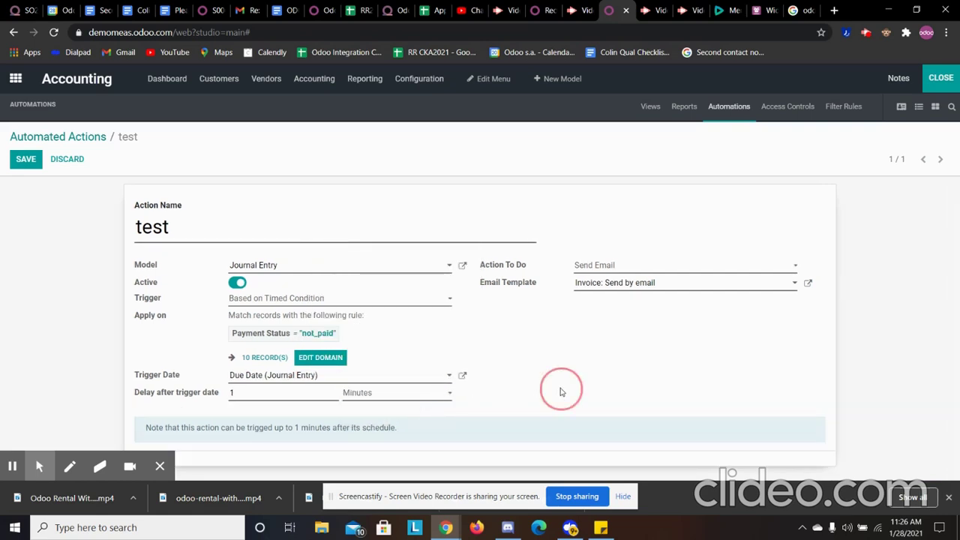
left_click(26, 168)
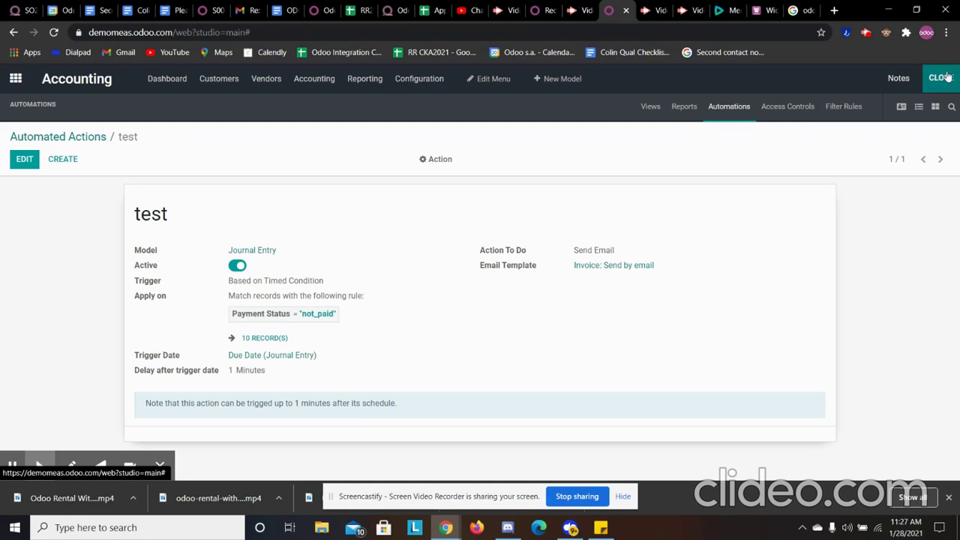
Close Studio, reload the invoices list and filter it with the saved Overdue Invoices favorite
left_click(948, 77)
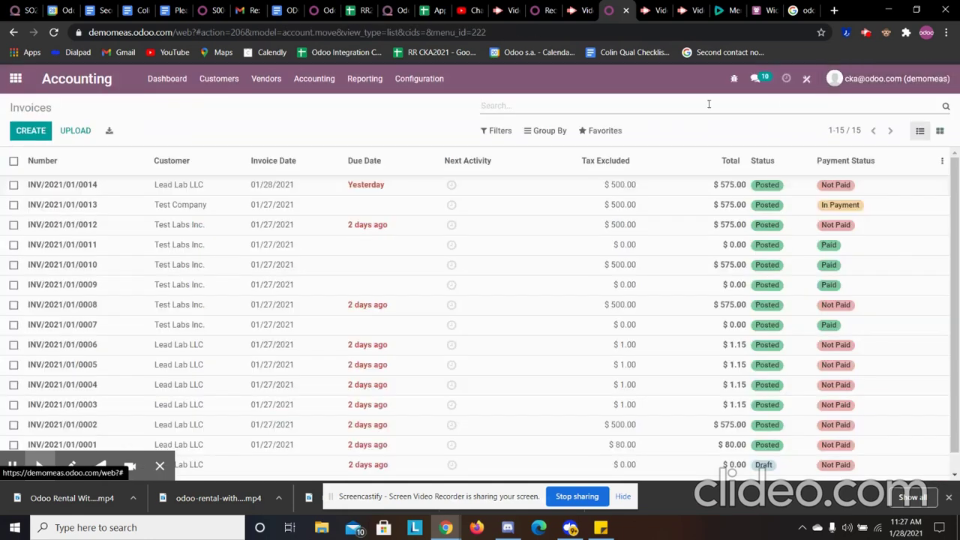
left_click(54, 33)
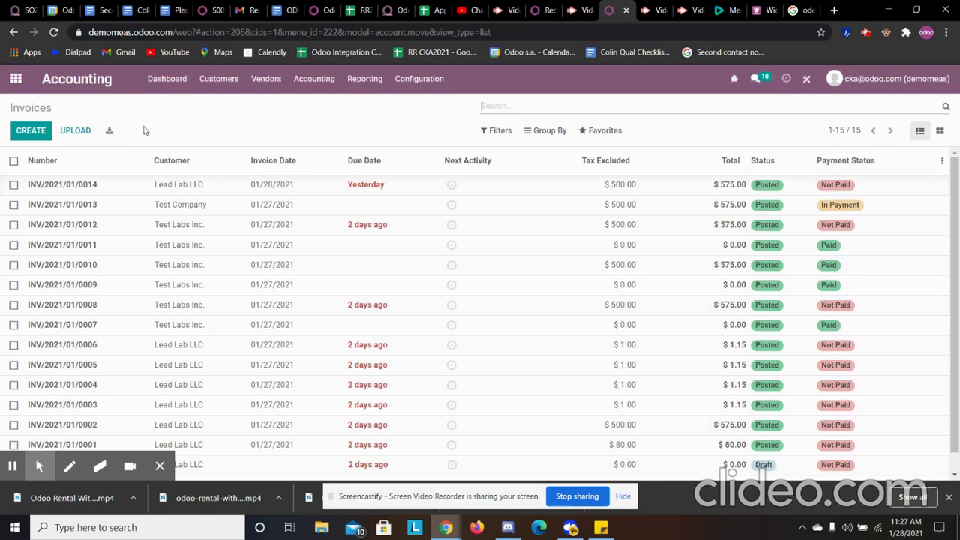
left_click(495, 130)
left_click(505, 331)
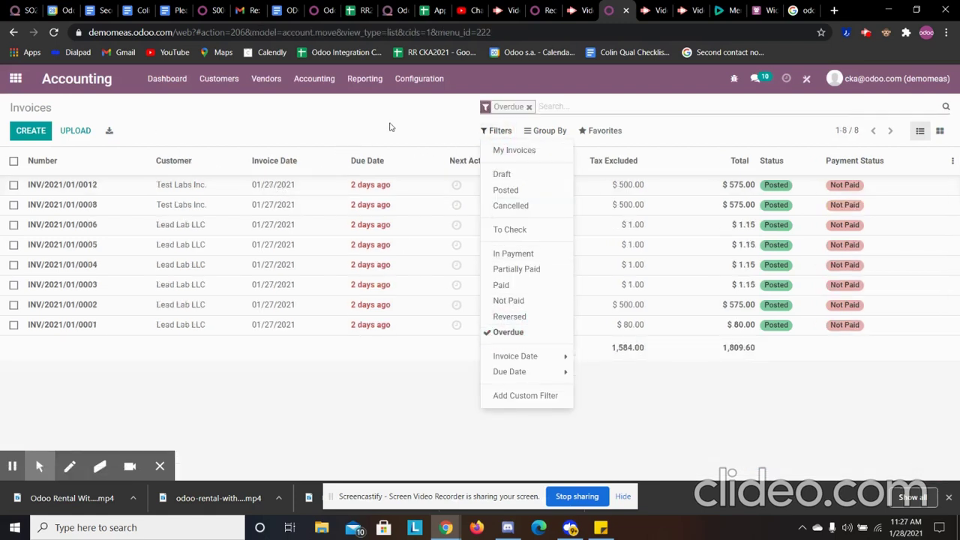
left_click(600, 131)
left_click(611, 149)
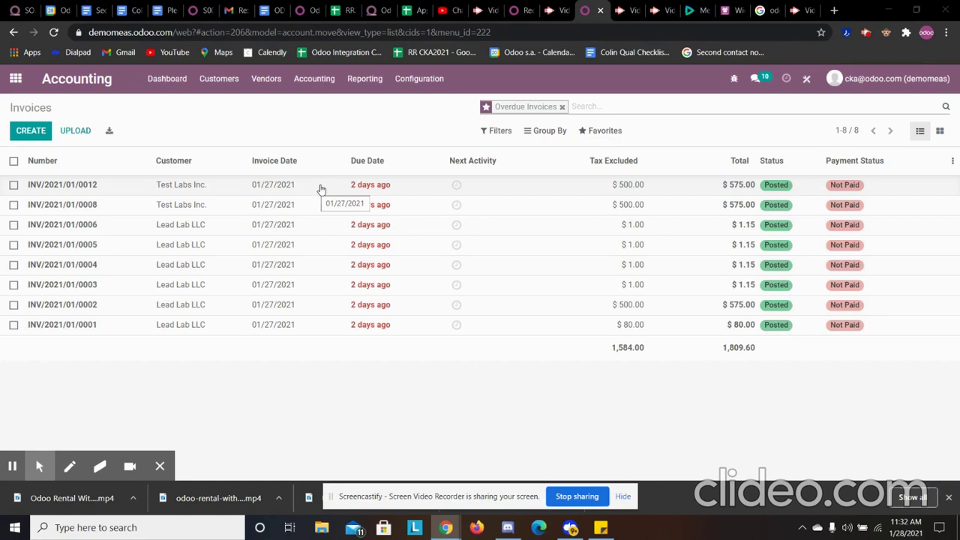
Open the first overdue Test Labs Inc. invoice and check its message log for the automatically sent email and attached PDF
left_click(321, 189)
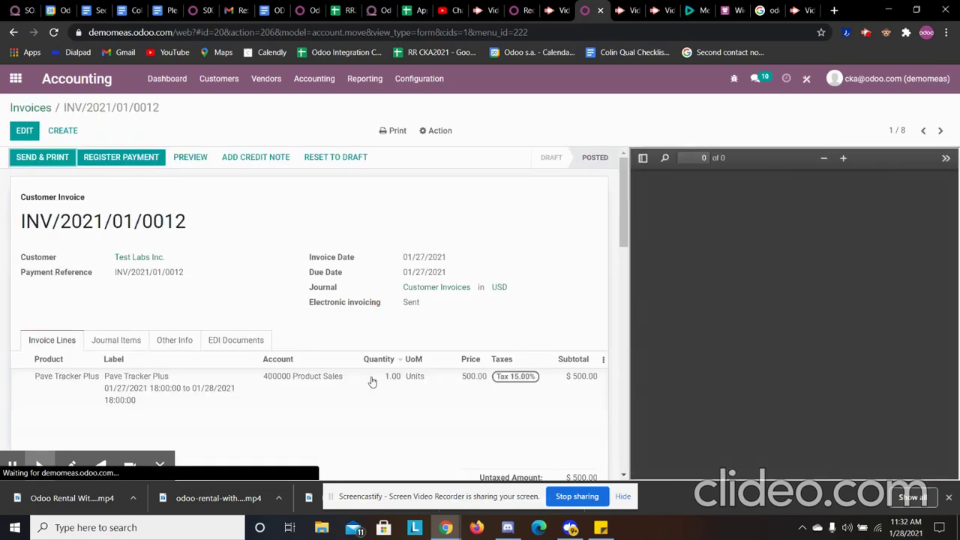
scroll(372, 382, "down", 8)
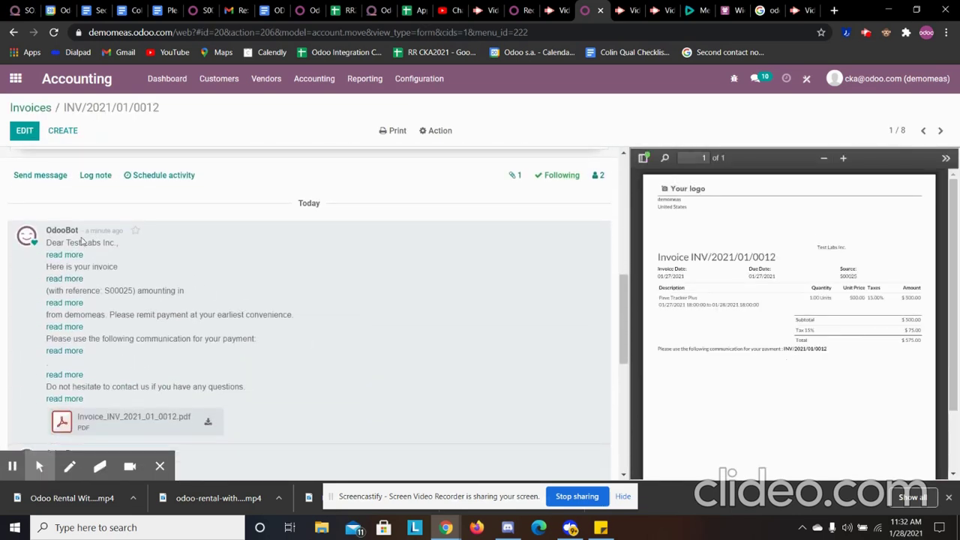
left_click_drag(85, 230, 119, 231)
scroll(154, 350, "down", 1)
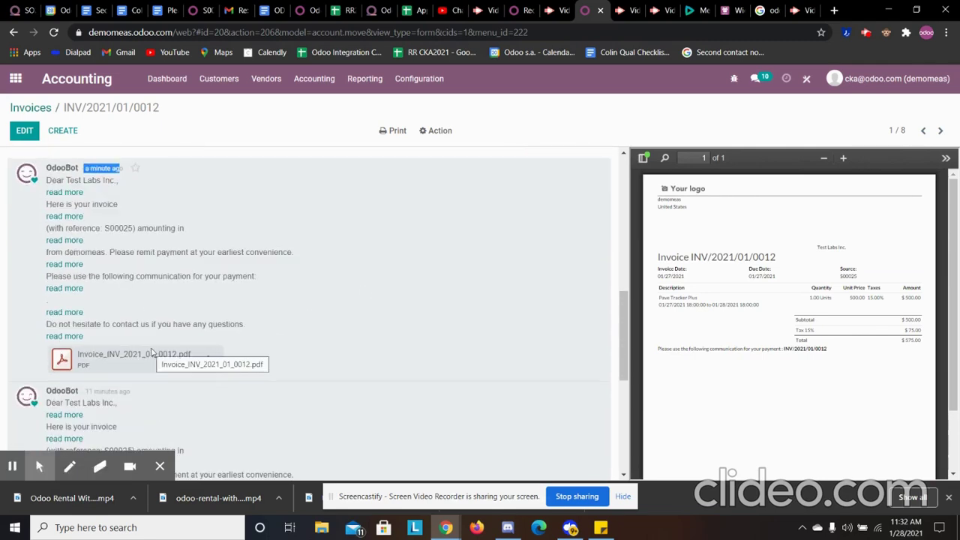
scroll(153, 352, "up", 10)
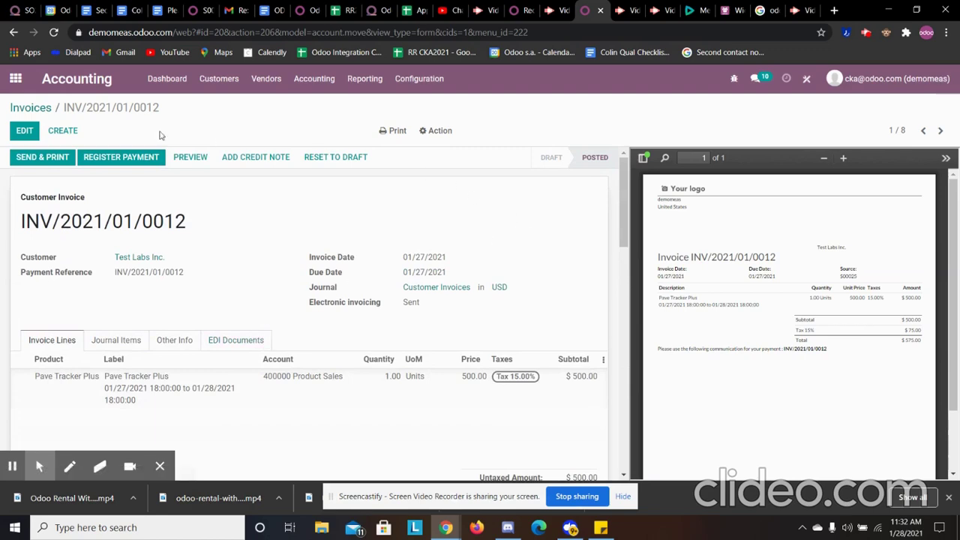
Check the message log of the fifth overdue invoice, for Lead Lab LLC, for the OdooBot email and its time, and return to the list
left_click(30, 108)
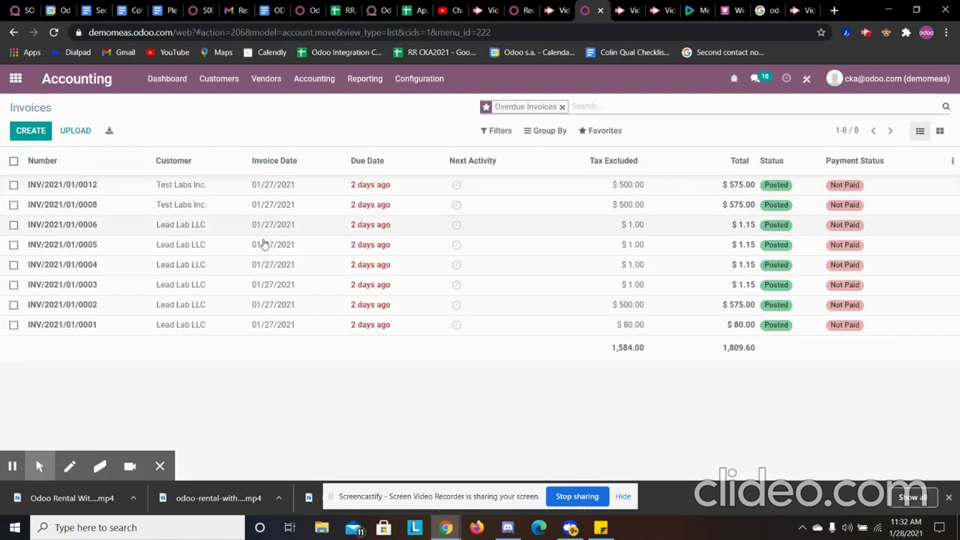
left_click(122, 267)
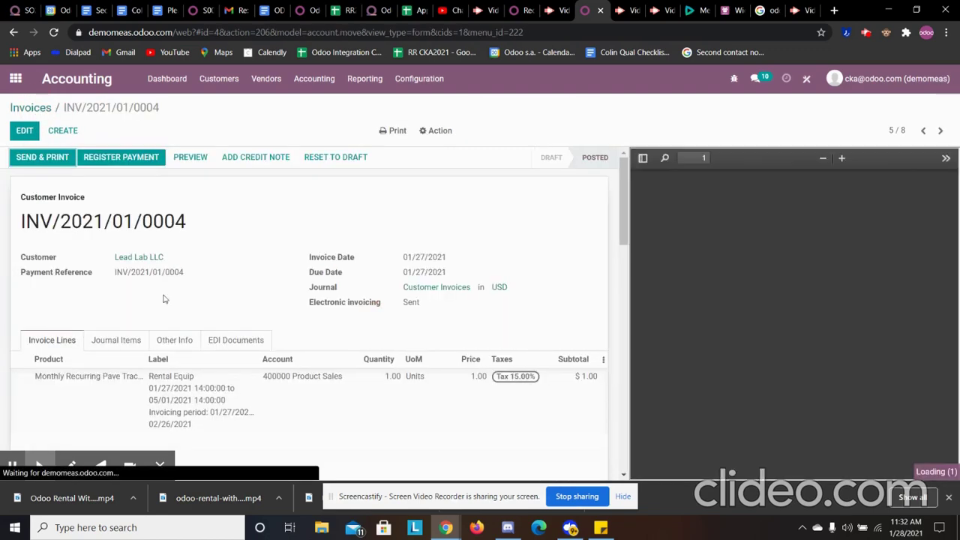
scroll(207, 341, "down", 5)
scroll(207, 342, "down", 3)
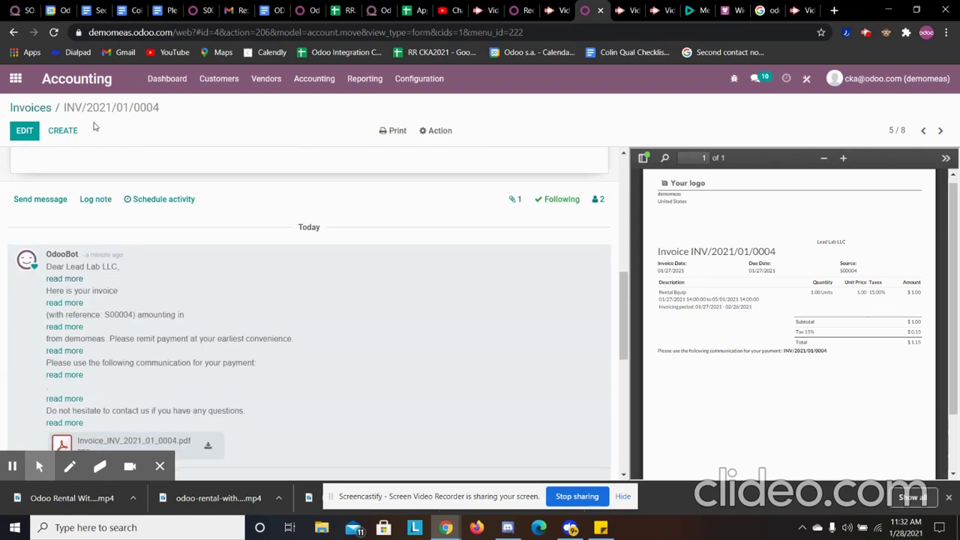
left_click_drag(87, 253, 123, 255)
left_click(40, 108)
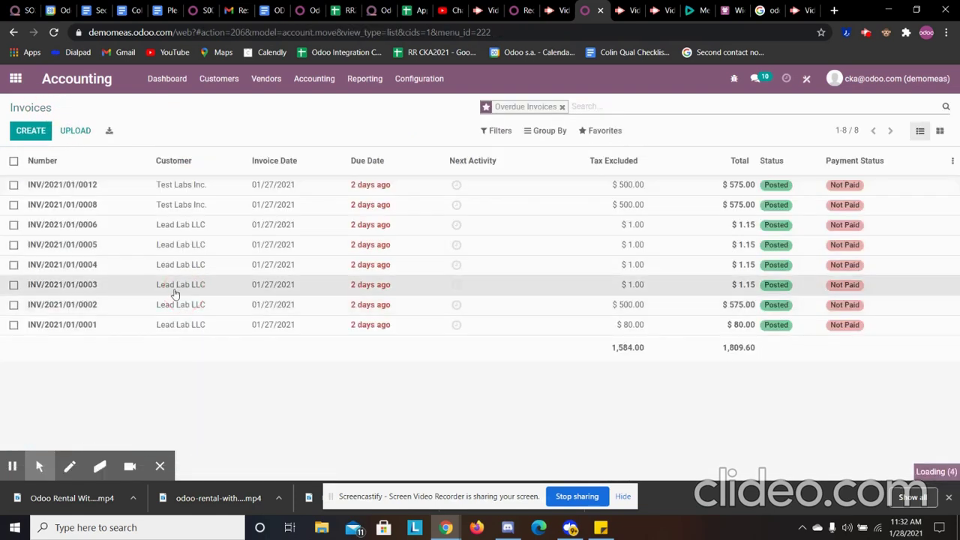
Check the sixth overdue invoice, for Lead Lab LLC, for the automatic payment email and return to the invoices list
left_click(105, 279)
scroll(155, 341, "down", 8)
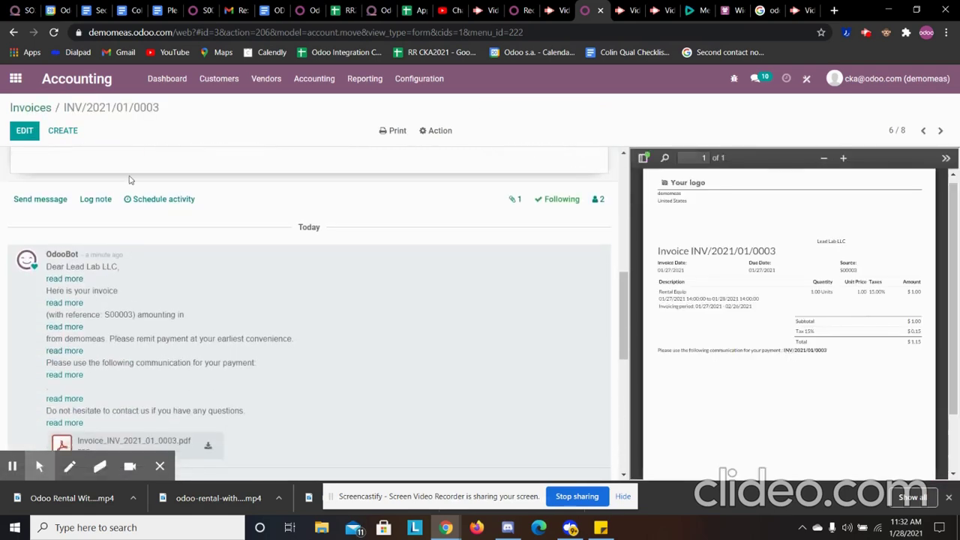
left_click(35, 110)
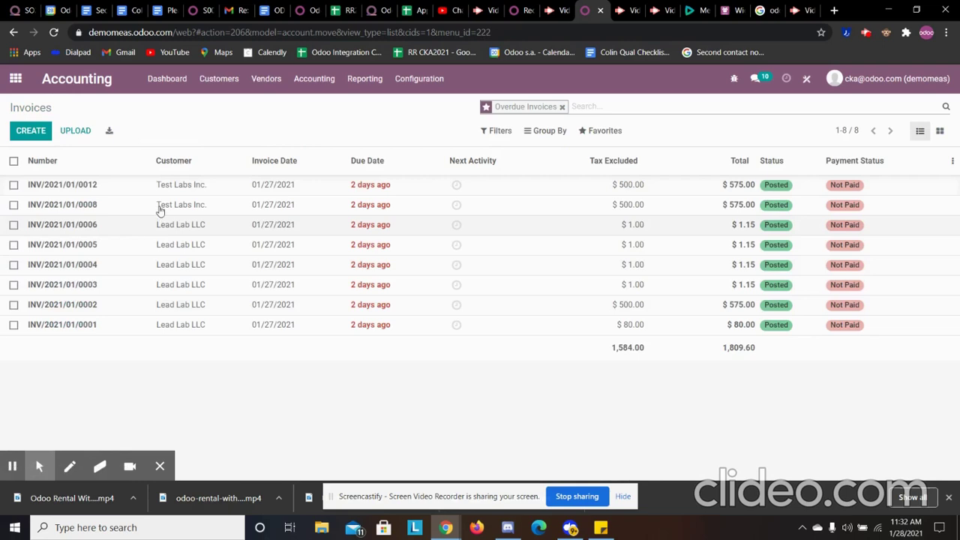
Open the second Test Labs Inc. invoice, examine its message log for the automatic email, and return to the list
left_click(163, 204)
scroll(174, 375, "down", 6)
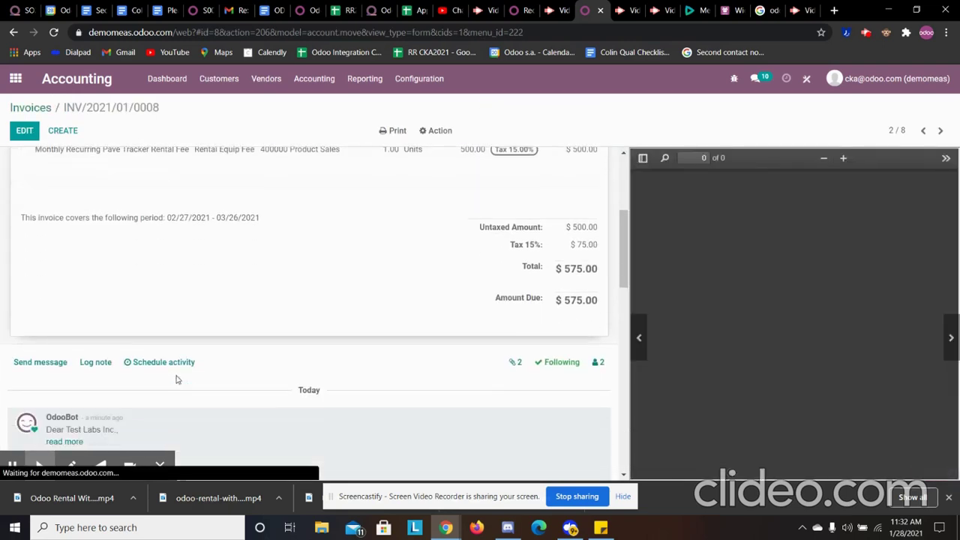
scroll(147, 251, "down", 1)
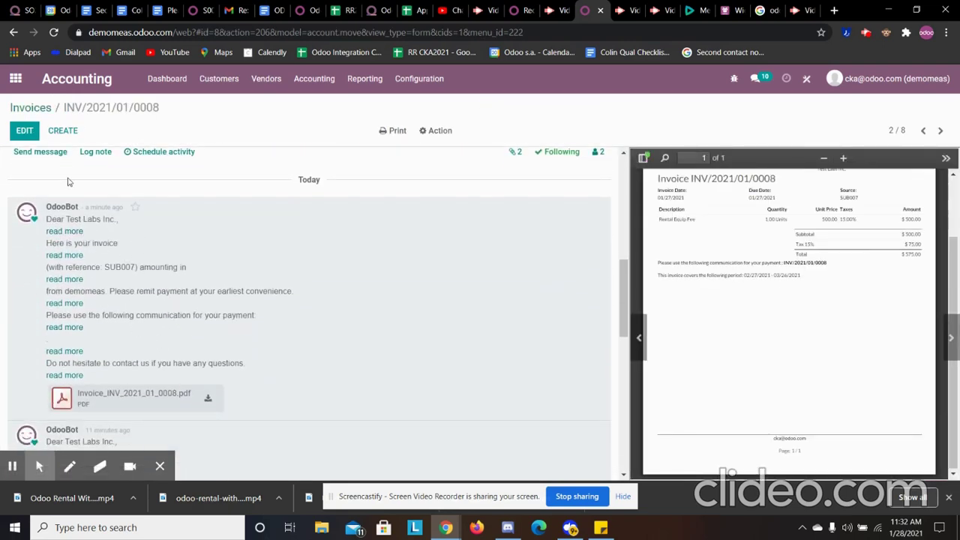
left_click(24, 110)
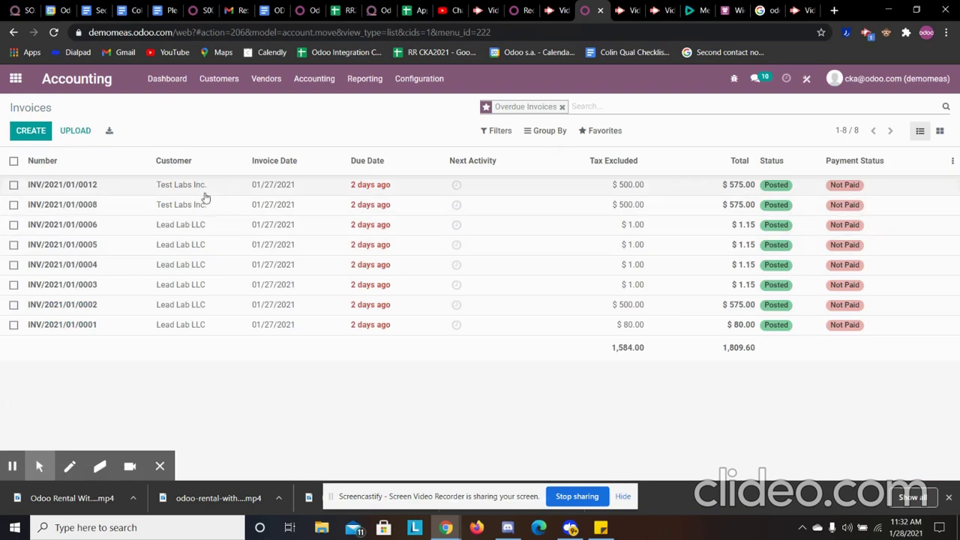
Open the $80.00 Lead Lab LLC invoice, look for the automatic email in its message log, and return to the list
left_click(182, 326)
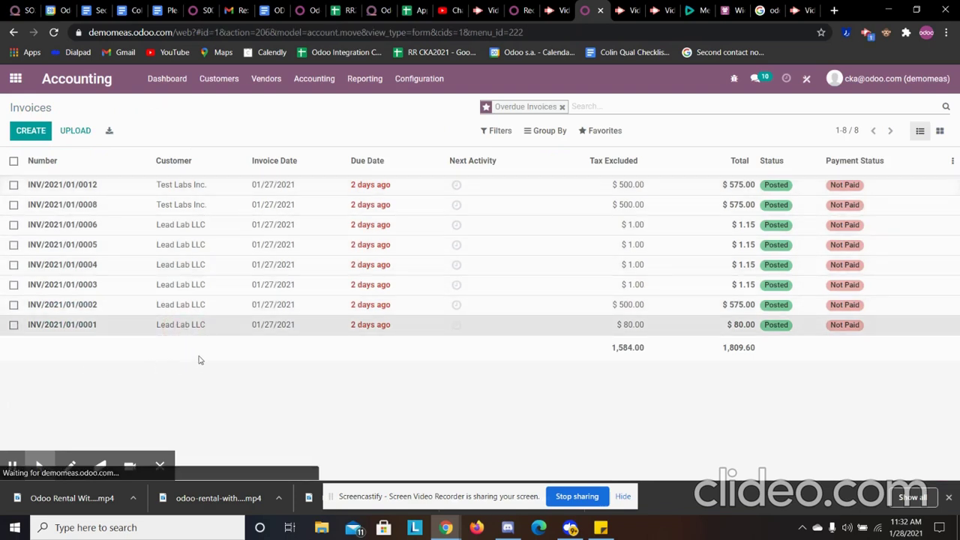
scroll(210, 368, "down", 5)
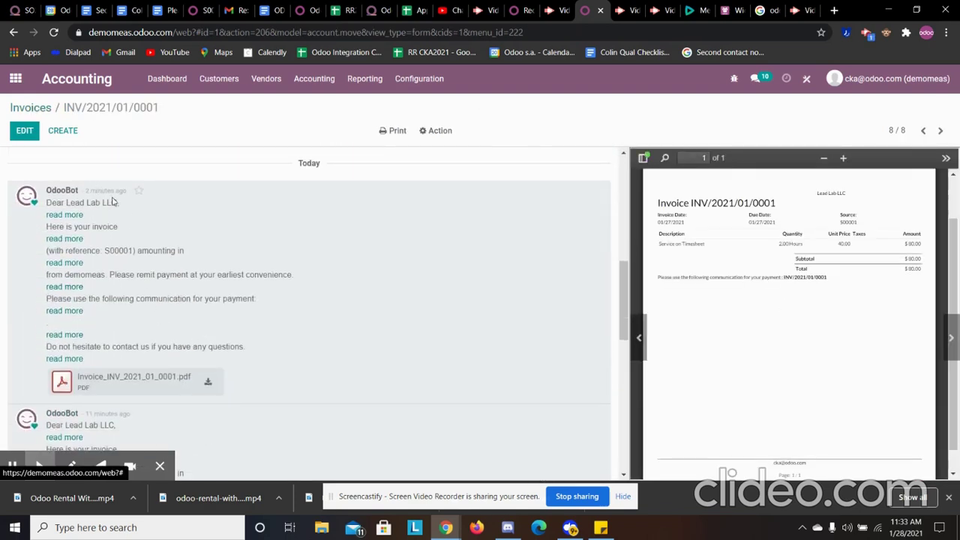
scroll(113, 203, "up", 10)
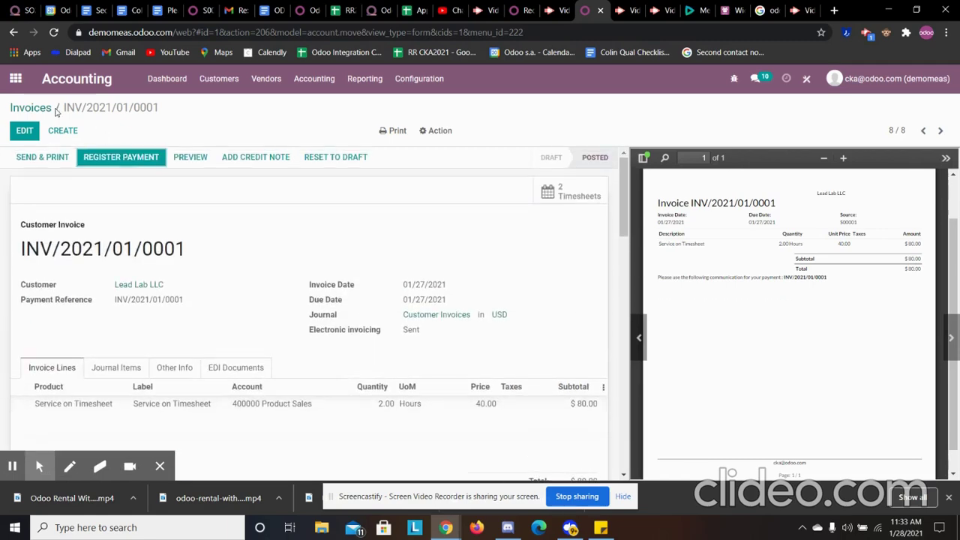
left_click(46, 108)
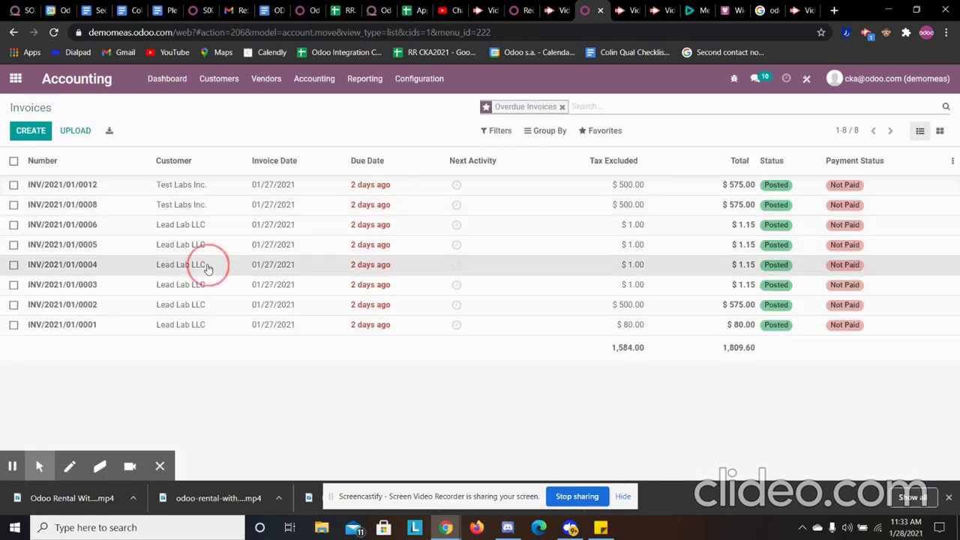
Reopen the fifth overdue invoice, re-examine when its OdooBot email was sent and what it says, and return to the list
left_click(209, 269)
scroll(261, 334, "down", 5)
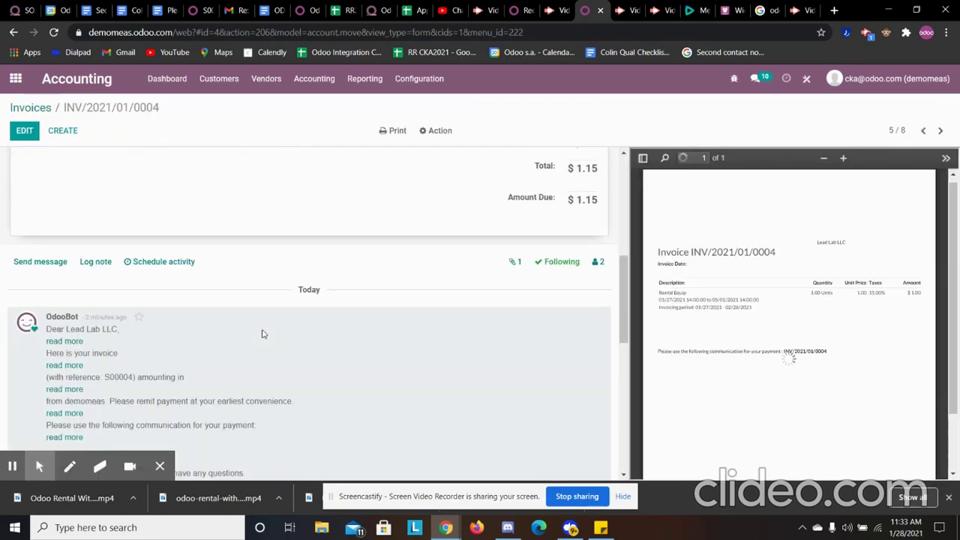
left_click_drag(86, 317, 127, 318)
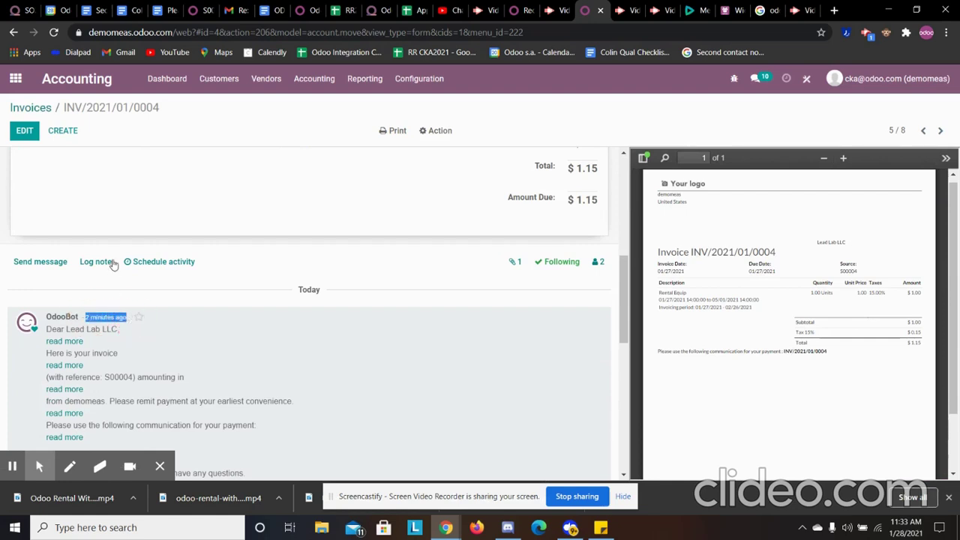
left_click(185, 400)
scroll(140, 342, "down", 1)
scroll(168, 350, "up", 5)
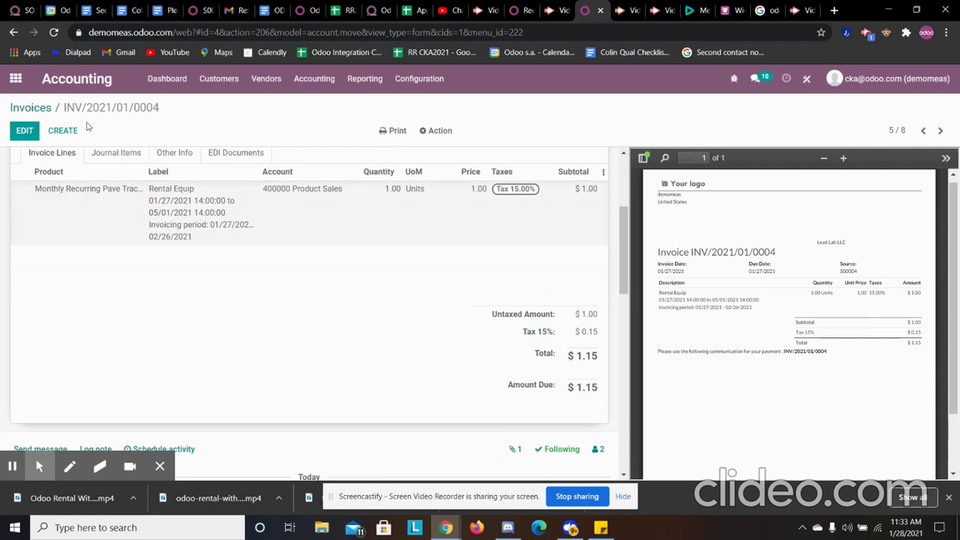
left_click(32, 110)
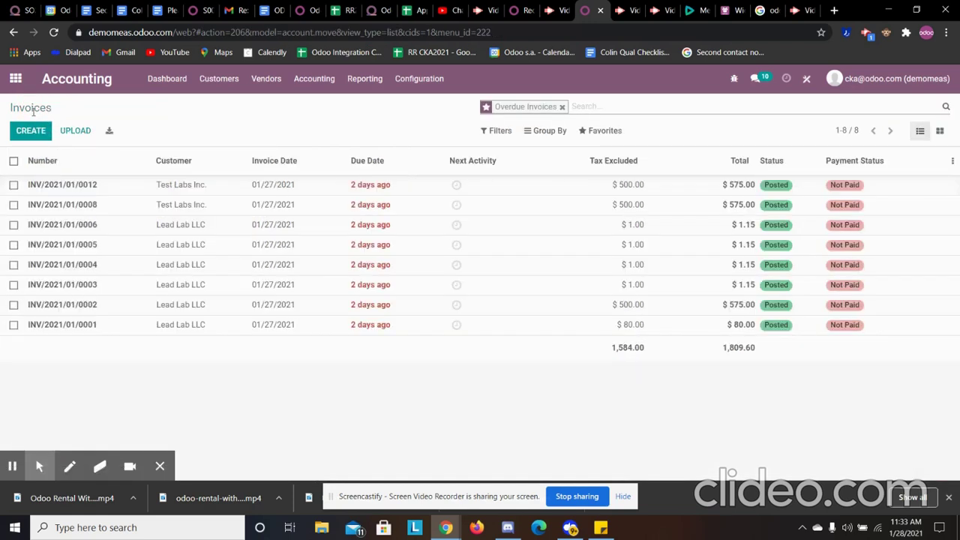